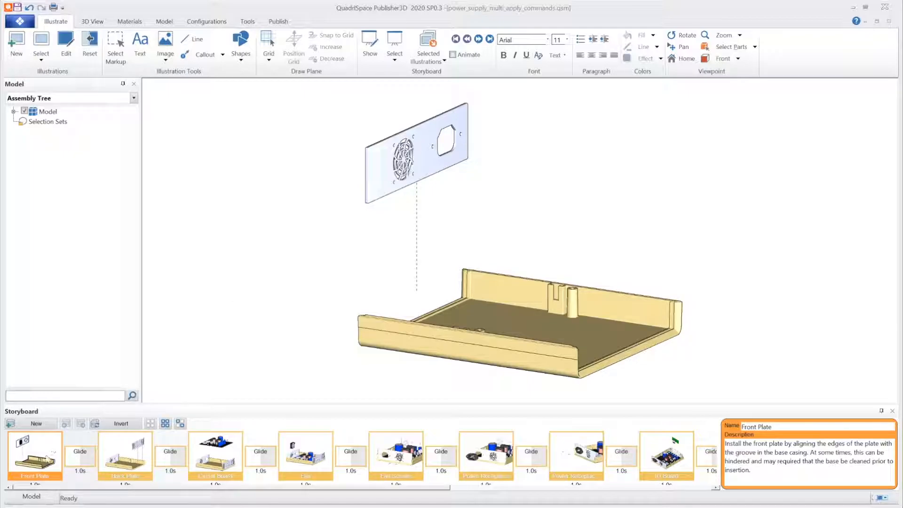
- Review the Back Plate, Circuit Board and Fan illustrations and preview the Glide transitions into Back Plate and Fan Screws
{"action": "left_click", "coordinate": [144, 455]}
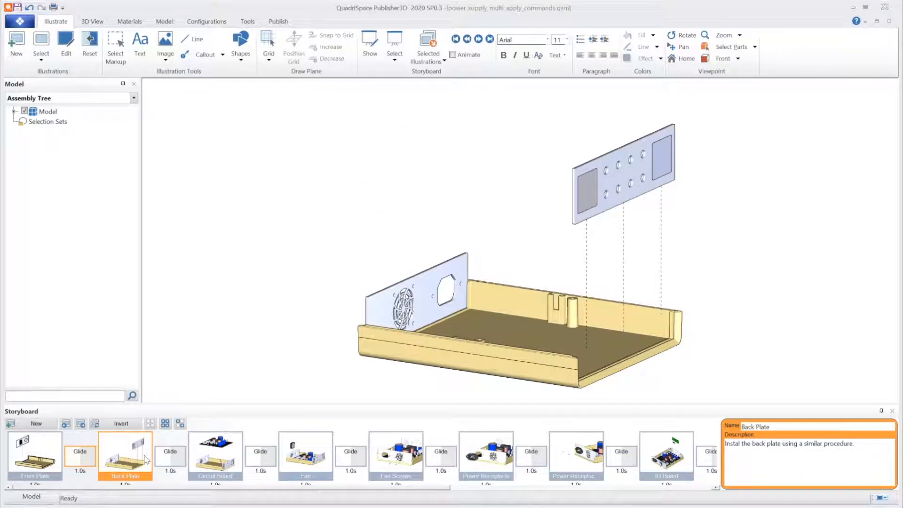
{"action": "left_click", "coordinate": [217, 452]}
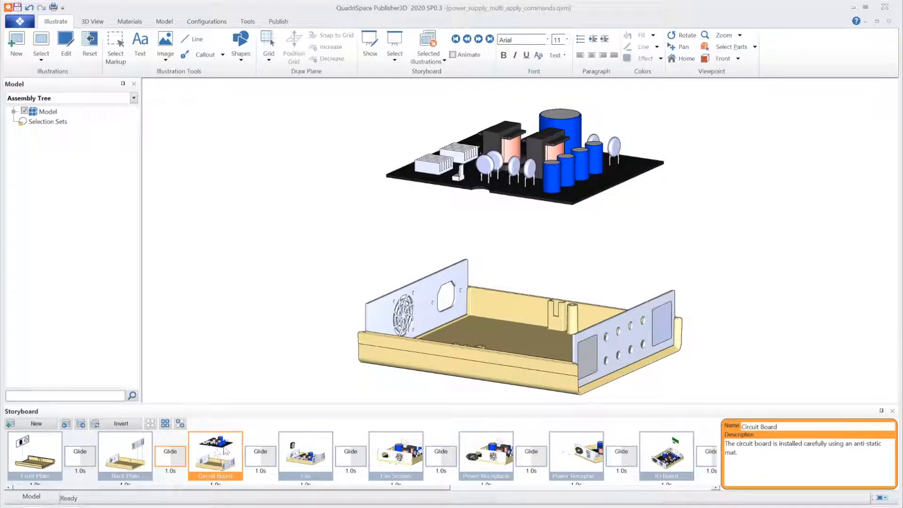
{"action": "left_click", "coordinate": [294, 462]}
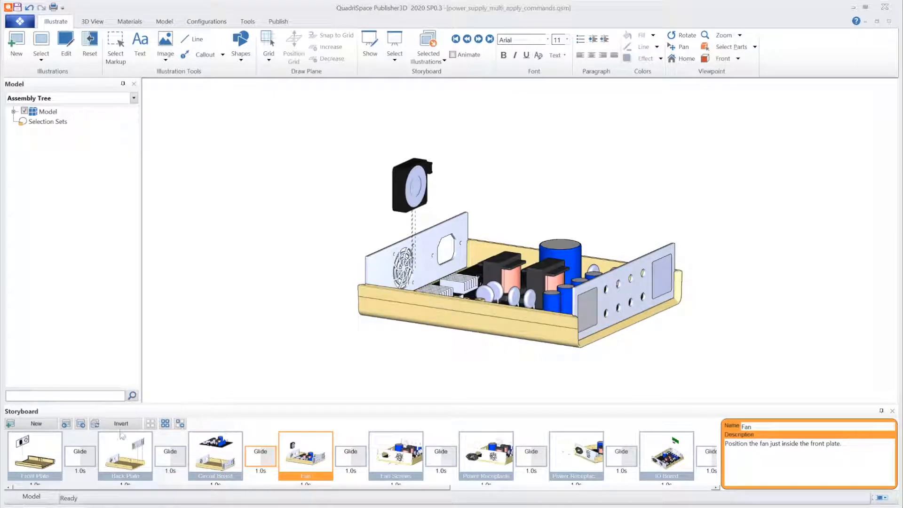
{"action": "left_click", "coordinate": [93, 460]}
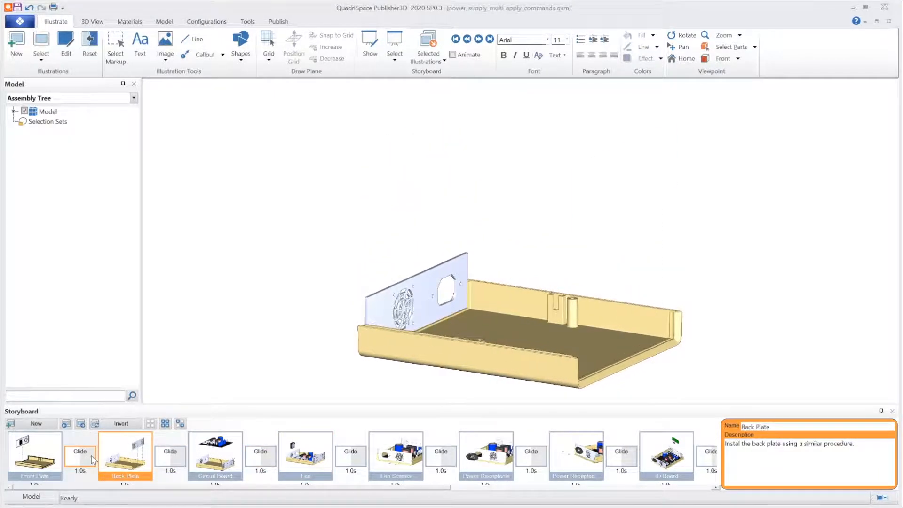
{"action": "left_click", "coordinate": [361, 462]}
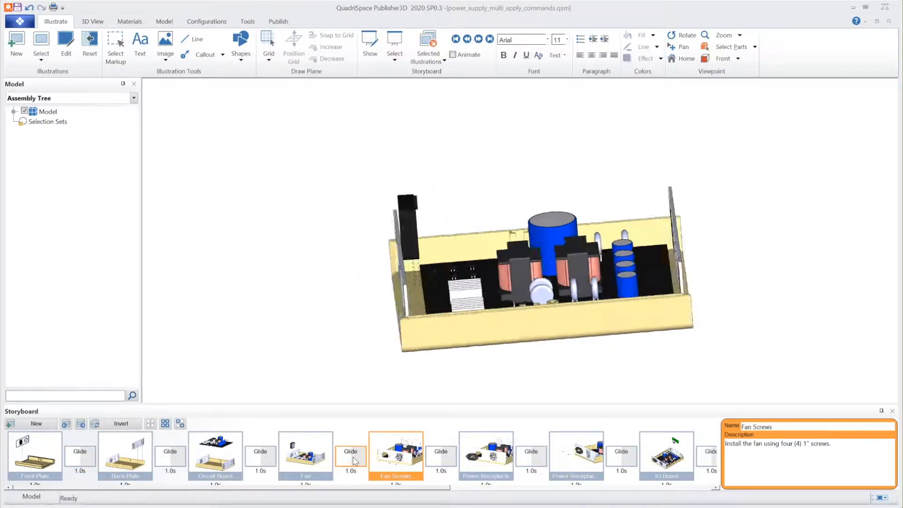
{"action": "left_click", "coordinate": [349, 459]}
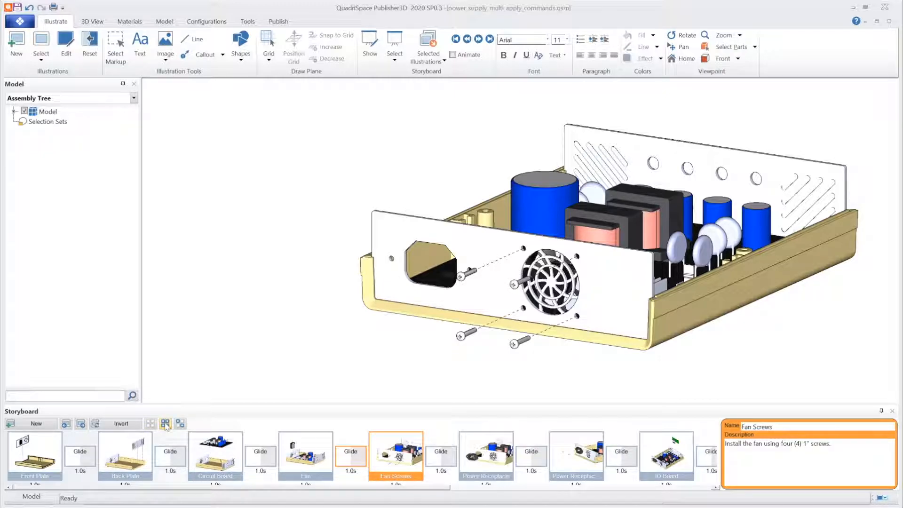
- Set the transition of all storyboard illustrations to Accelerate 2 Reverse and preview the one into Fan Screws
{"action": "left_click", "coordinate": [151, 423]}
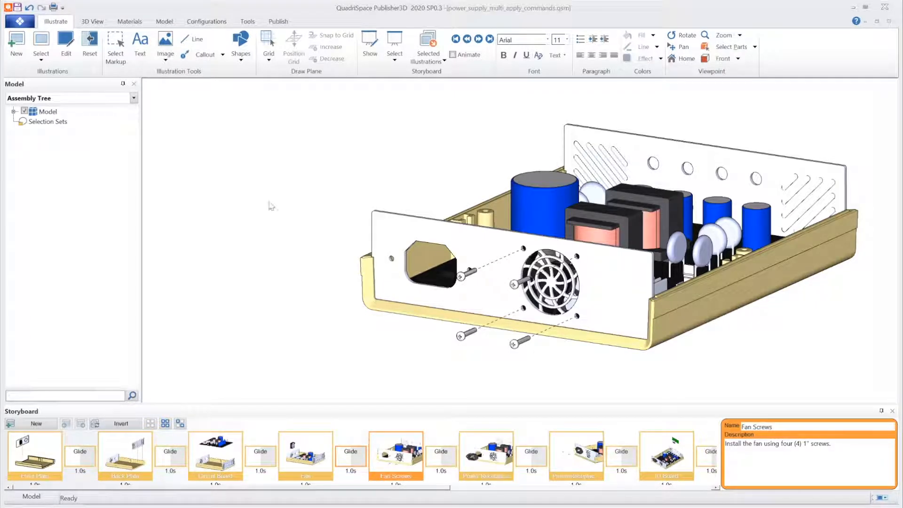
{"action": "left_click", "coordinate": [442, 59]}
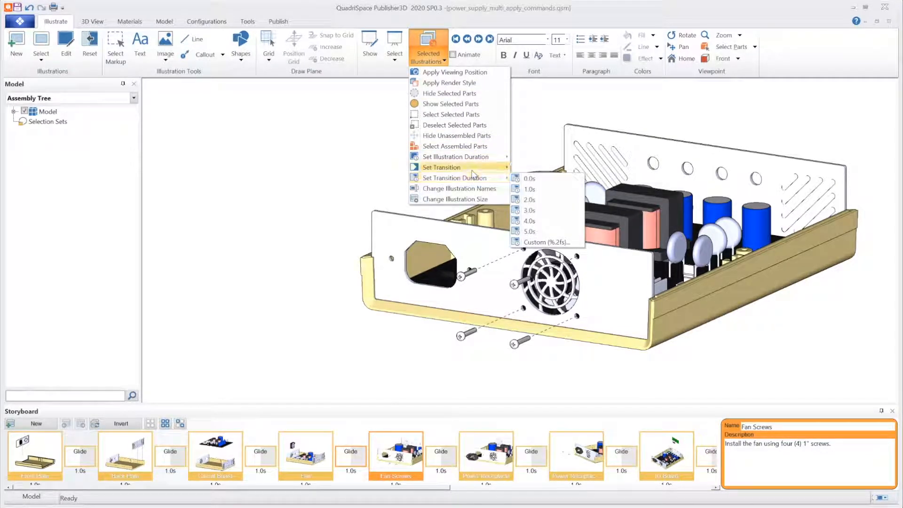
{"action": "mouse_move", "coordinate": [473, 172]}
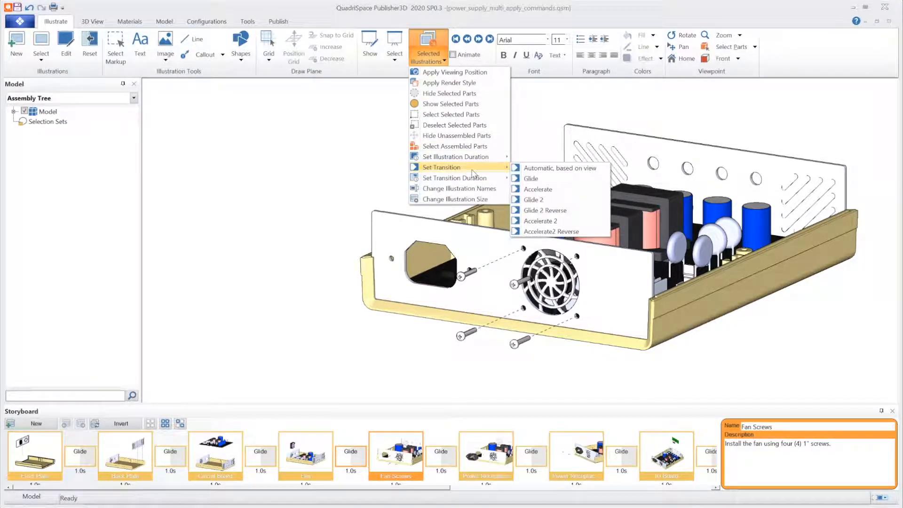
{"action": "left_click", "coordinate": [558, 232]}
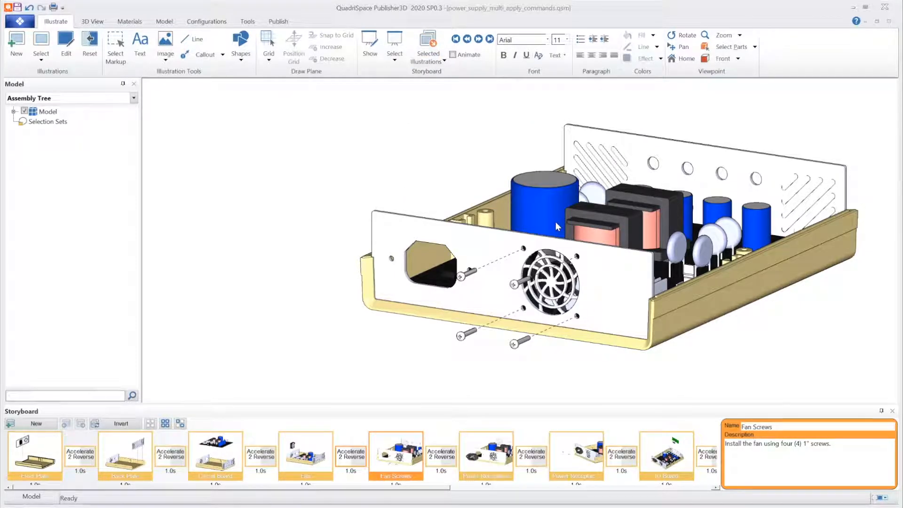
{"action": "left_click", "coordinate": [351, 458]}
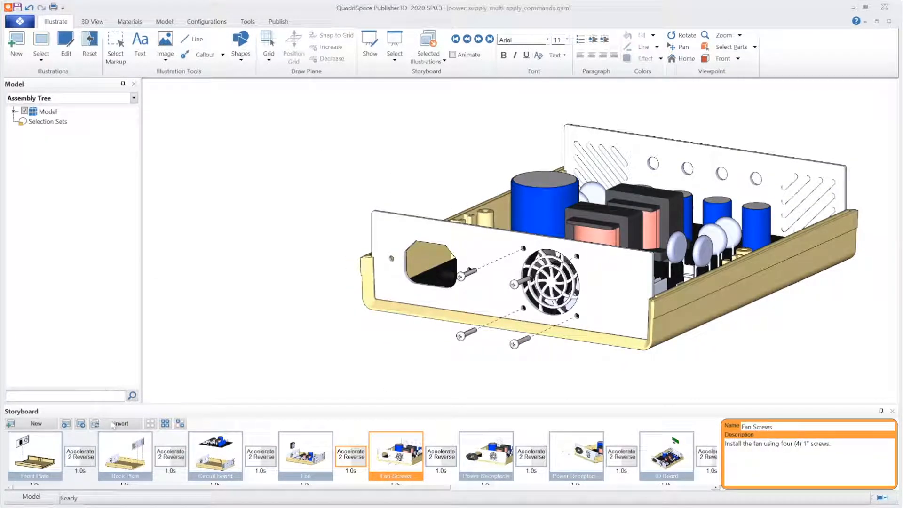
- Set the transition duration of all storyboard illustrations to 3.0s and preview the transition into Fan Screws
{"action": "left_click", "coordinate": [165, 423]}
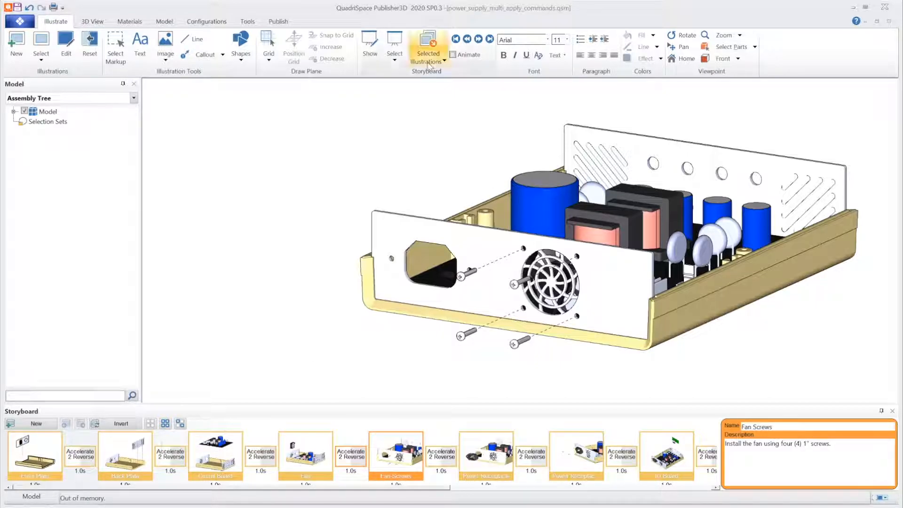
{"action": "left_click", "coordinate": [427, 60]}
{"action": "mouse_move", "coordinate": [474, 169]}
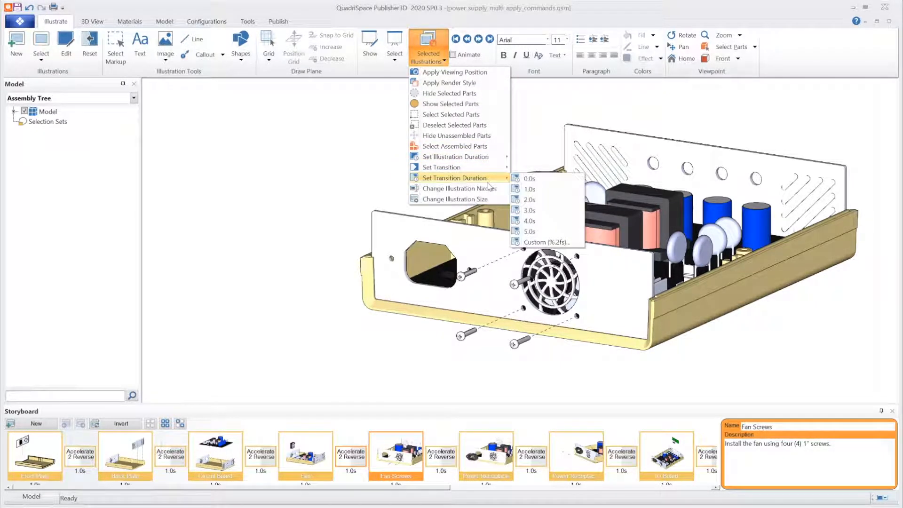
{"action": "left_click", "coordinate": [537, 211]}
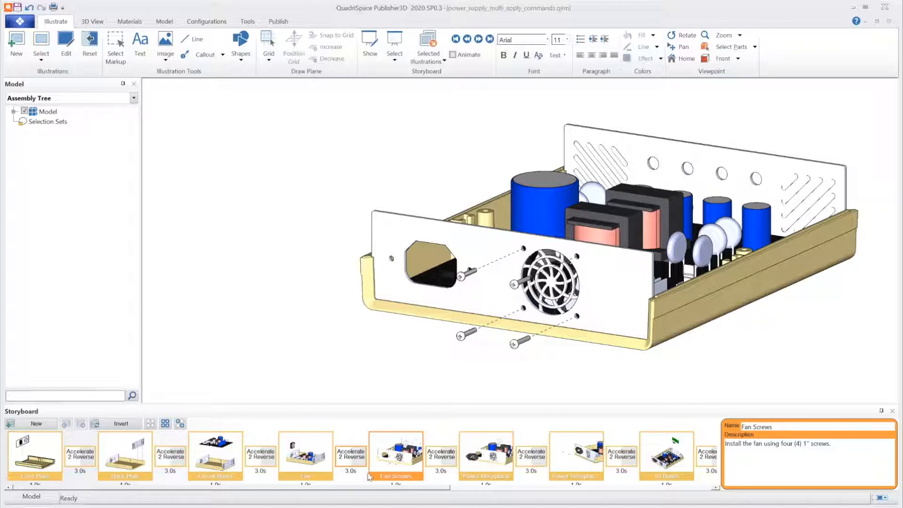
{"action": "left_click", "coordinate": [354, 459]}
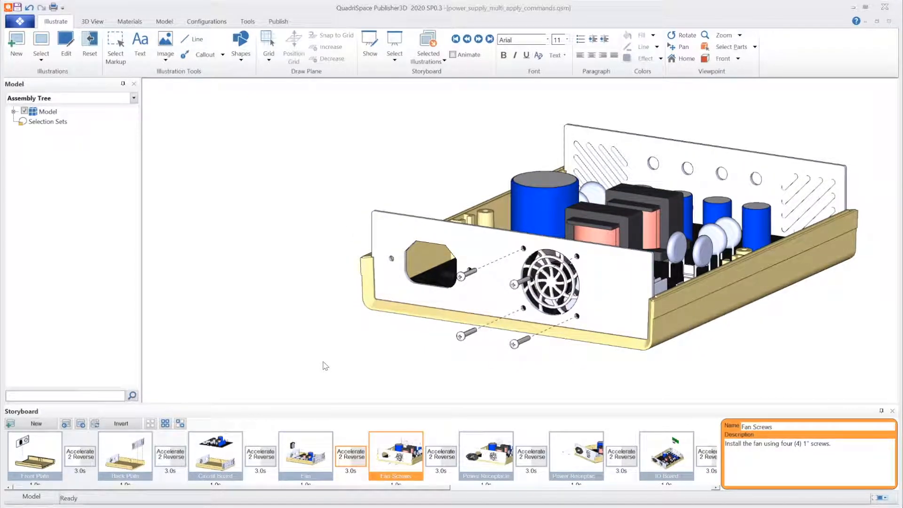
{"action": "left_click", "coordinate": [235, 457]}
{"action": "triple_click", "coordinate": [803, 425]}
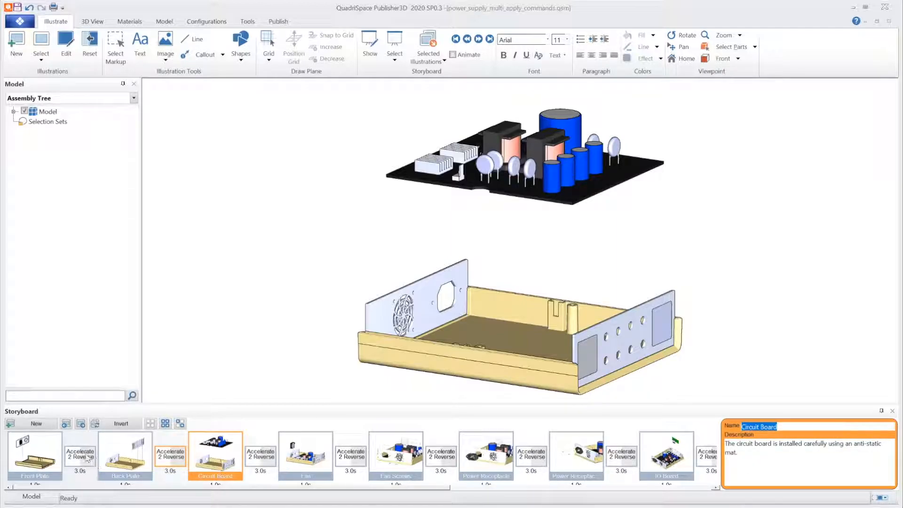
{"action": "left_click", "coordinate": [169, 424]}
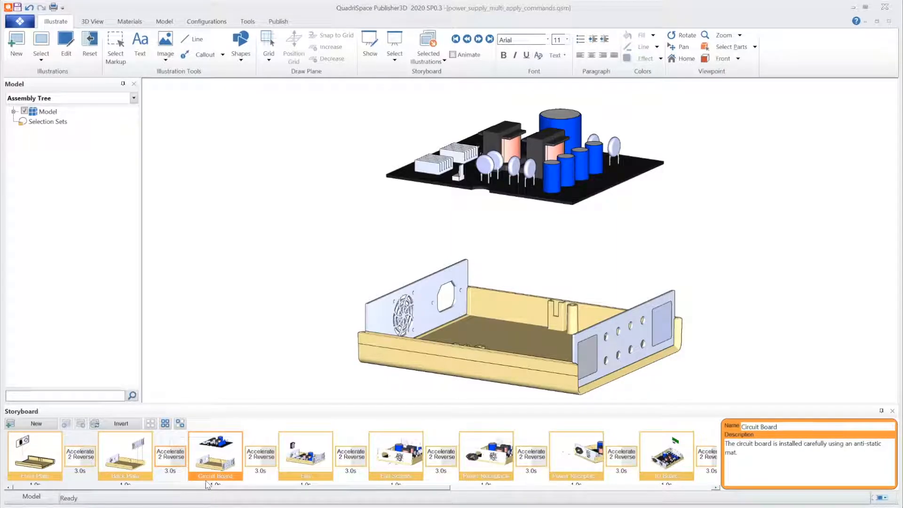
- Rename all storyboard illustrations with the prefix "Procedure", the number format 1, 2, 3, 4 and numbering starting at 1
{"action": "left_click", "coordinate": [47, 451]}
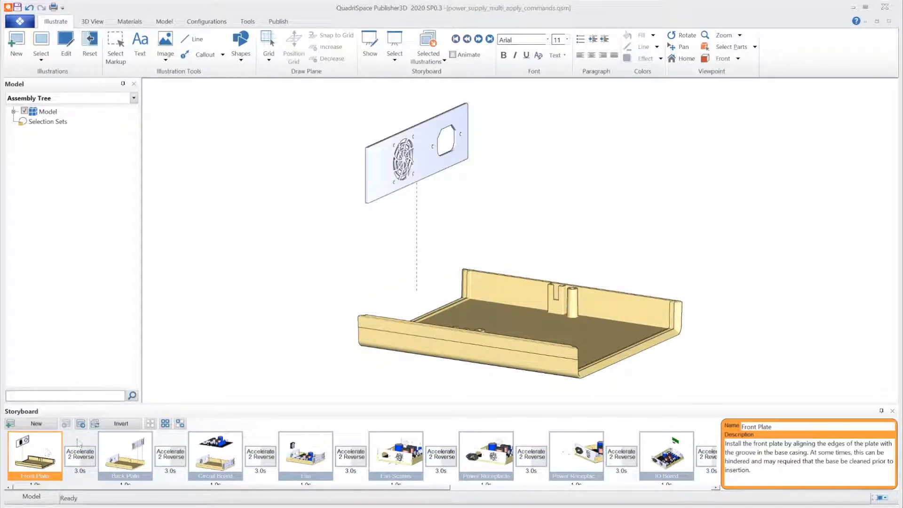
{"action": "left_click", "coordinate": [166, 423]}
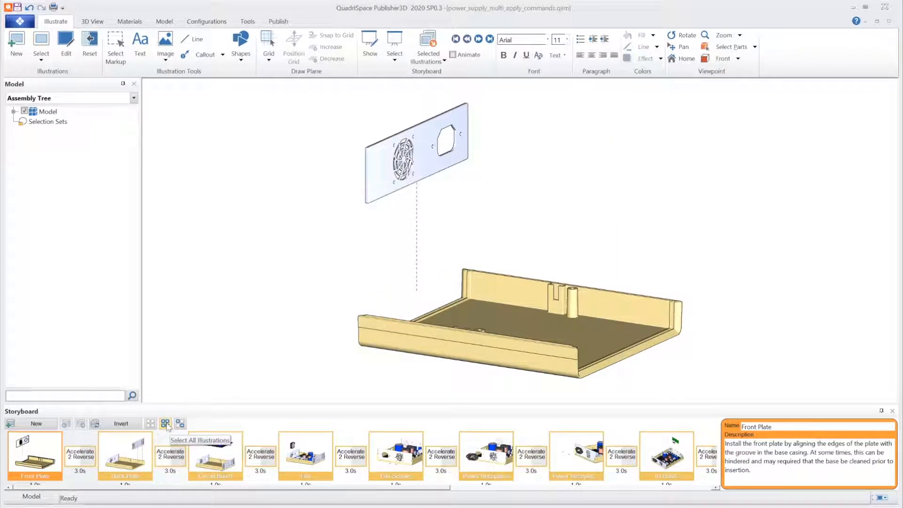
{"action": "left_click", "coordinate": [428, 50]}
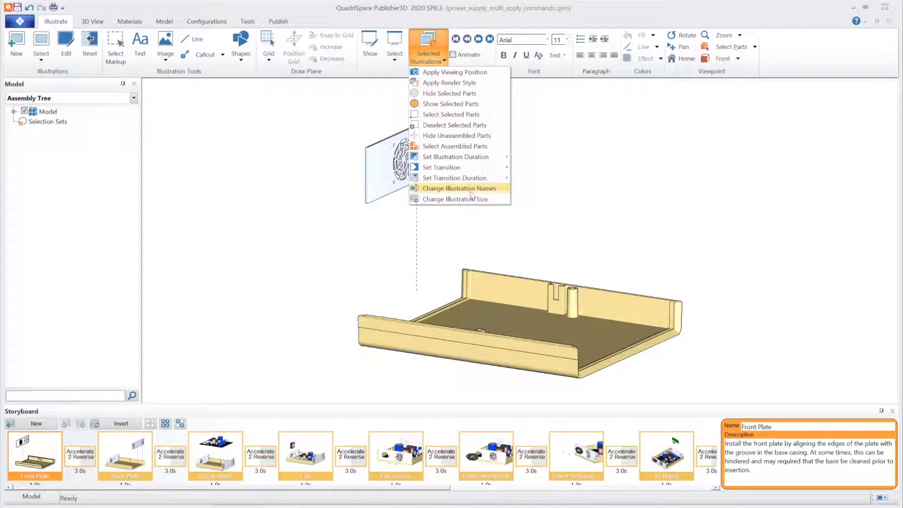
{"action": "left_click", "coordinate": [469, 189]}
{"action": "double_click", "coordinate": [374, 245]}
{"action": "type", "text": "Procedure"}
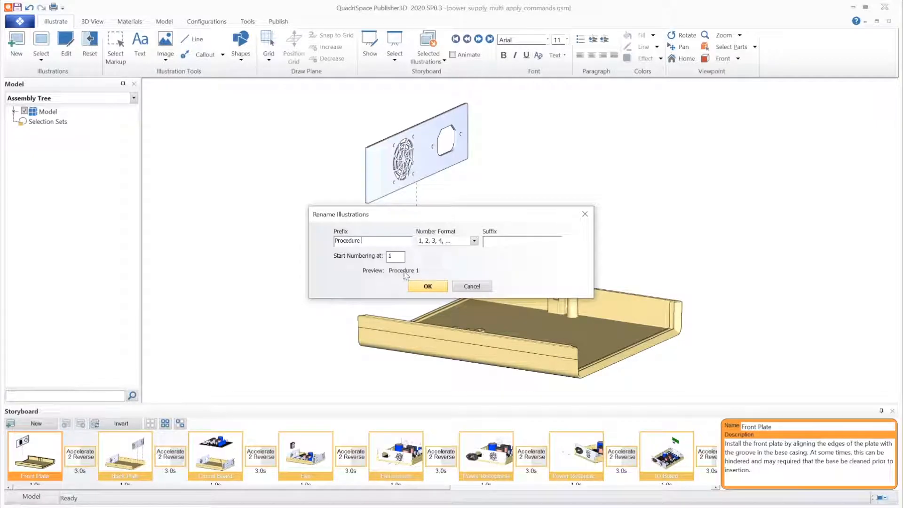
{"action": "left_click", "coordinate": [428, 286]}
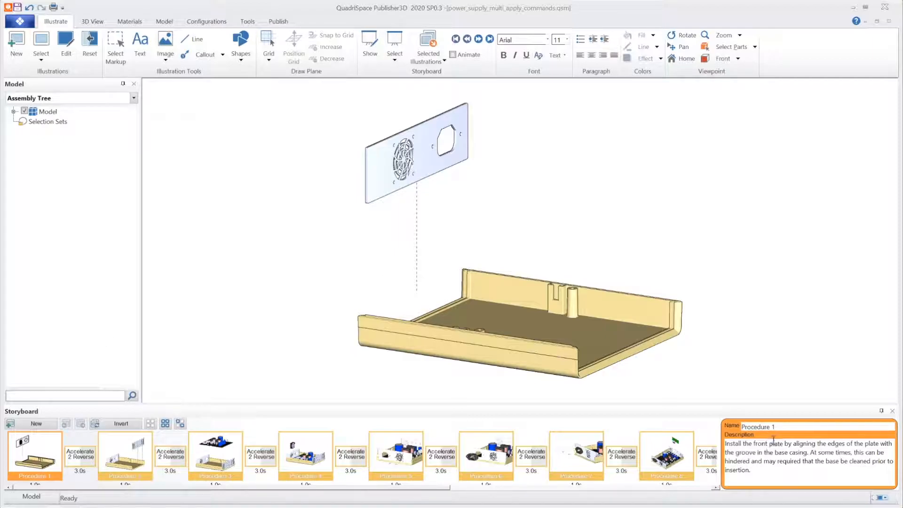
- Check the names and descriptions of the illustrations Procedure 1 through Procedure 4 in the storyboard
{"action": "left_click", "coordinate": [123, 461]}
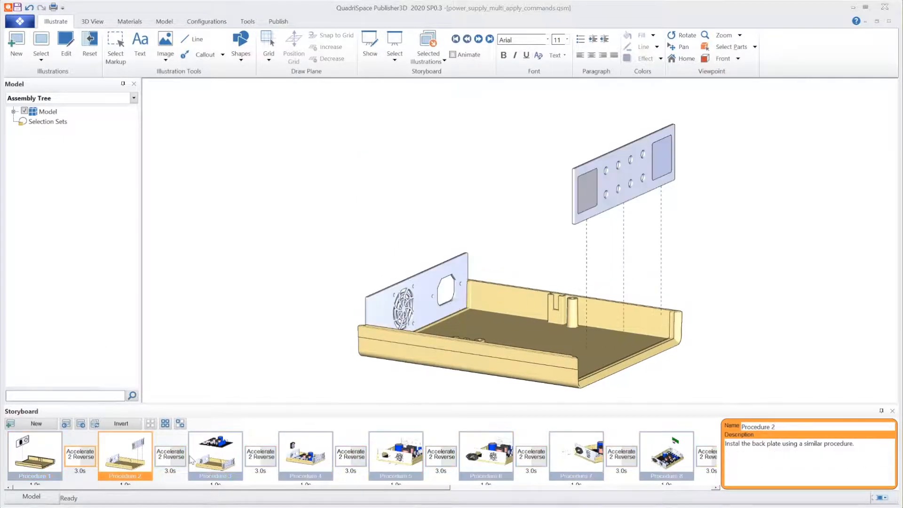
{"action": "left_click", "coordinate": [231, 459]}
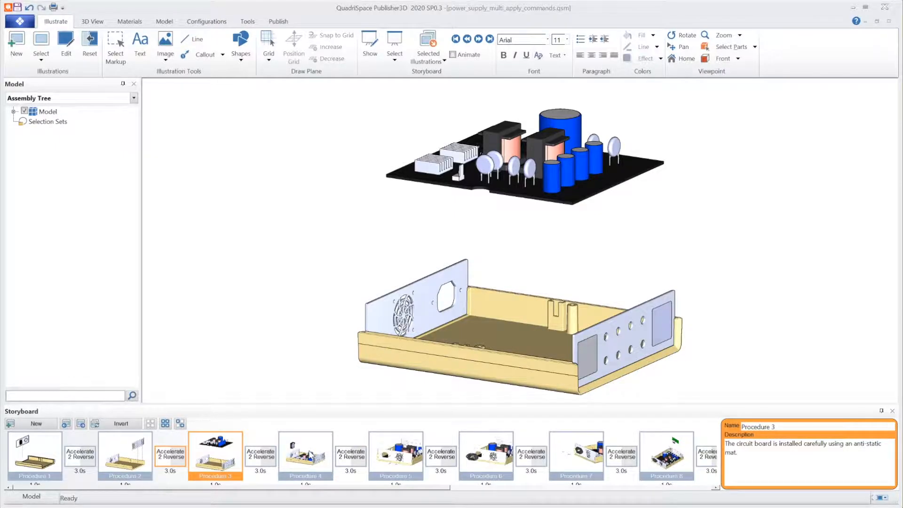
{"action": "left_click", "coordinate": [311, 454]}
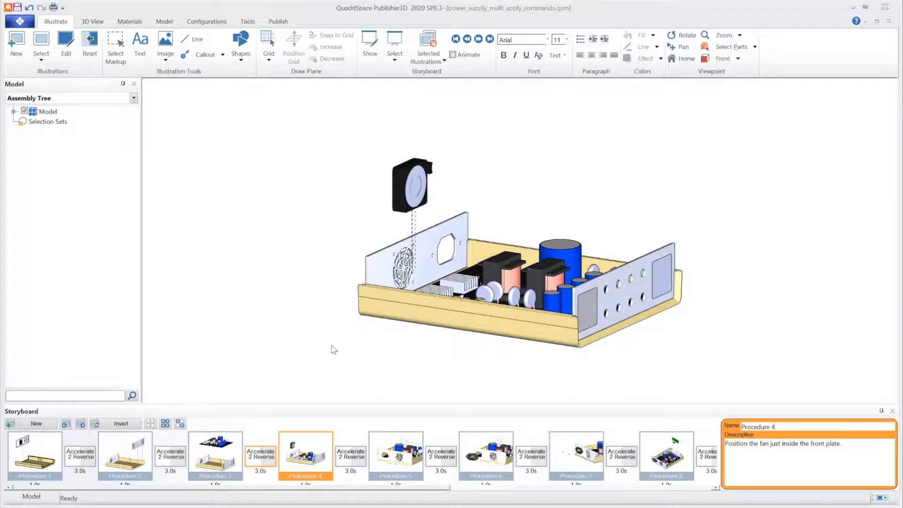
{"action": "left_click", "coordinate": [49, 461]}
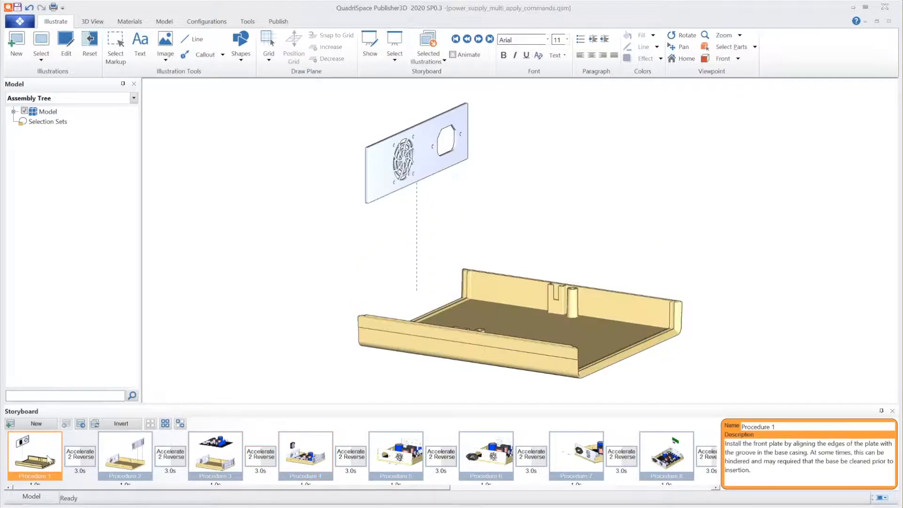
{"action": "left_click", "coordinate": [127, 463]}
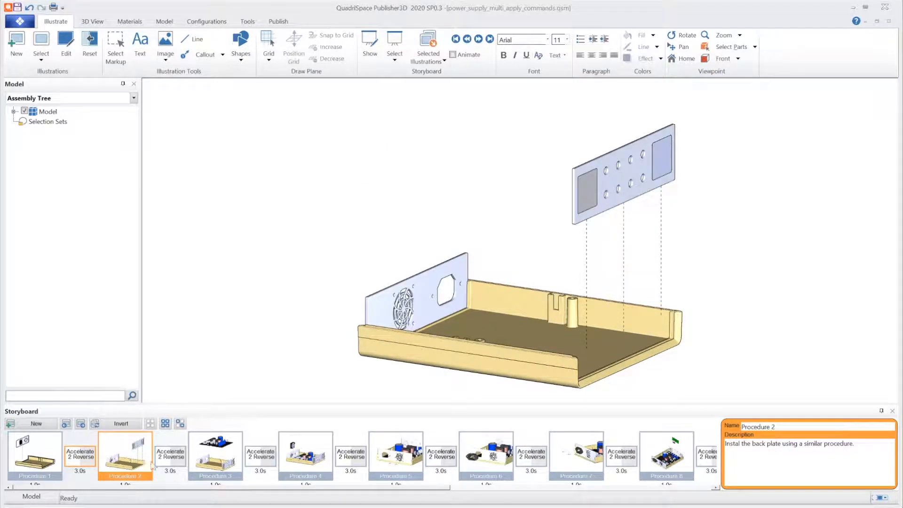
{"action": "left_click", "coordinate": [319, 465]}
{"action": "left_click", "coordinate": [214, 464]}
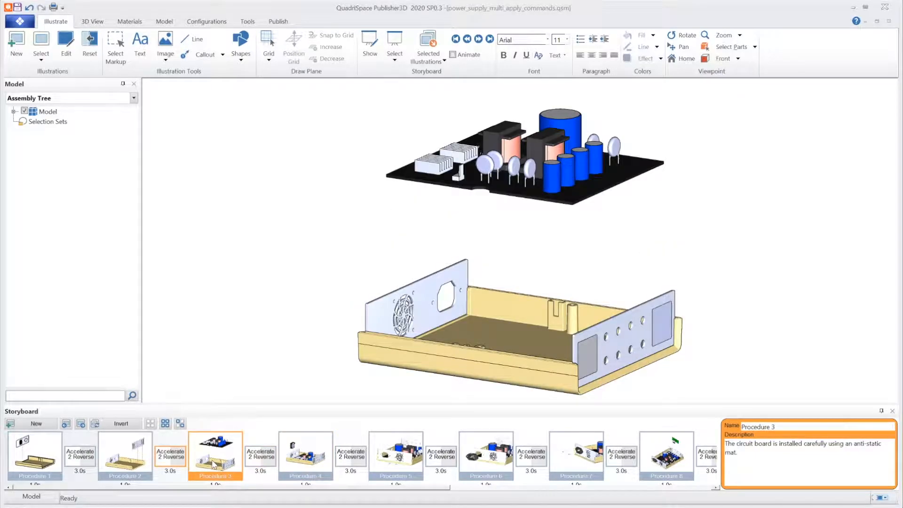
- Select the illustrations Procedure 1 through Procedure 4 and display the Viewpoint settings
{"action": "left_click", "coordinate": [55, 460]}
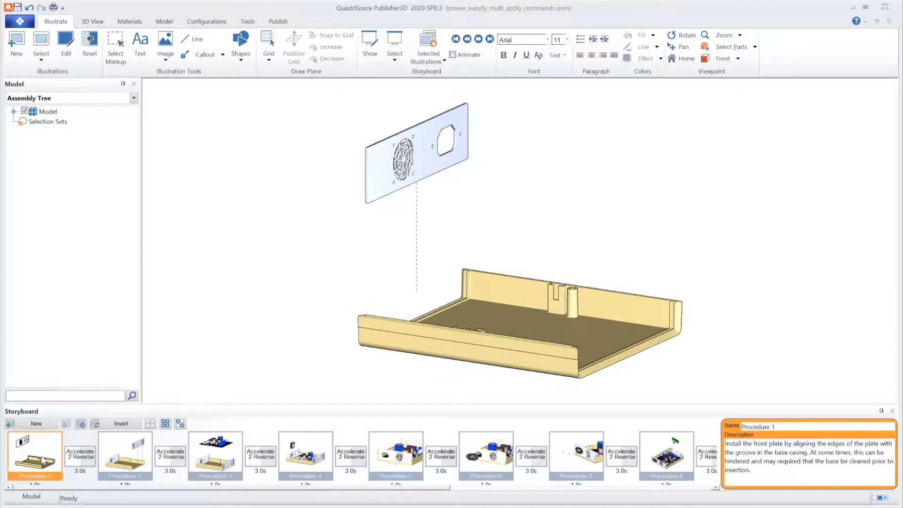
{"action": "left_click", "coordinate": [306, 455], "text": "shift"}
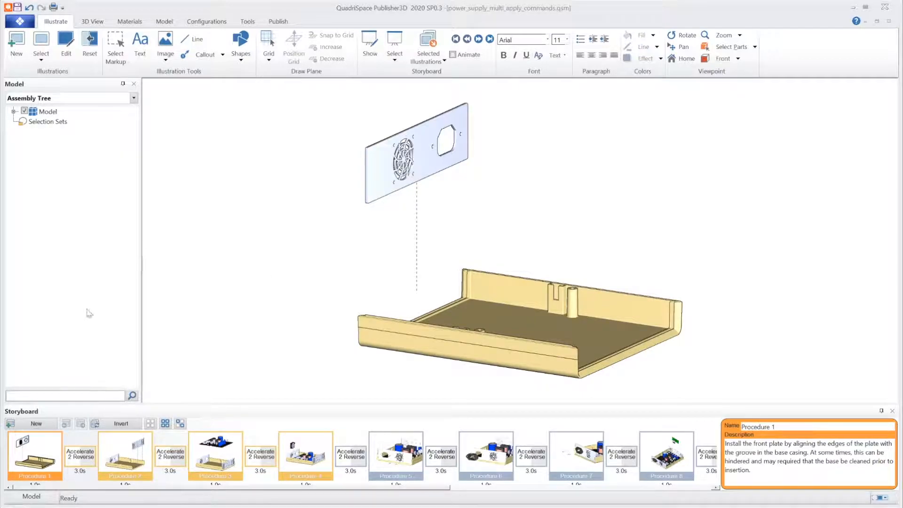
{"action": "left_click", "coordinate": [62, 84]}
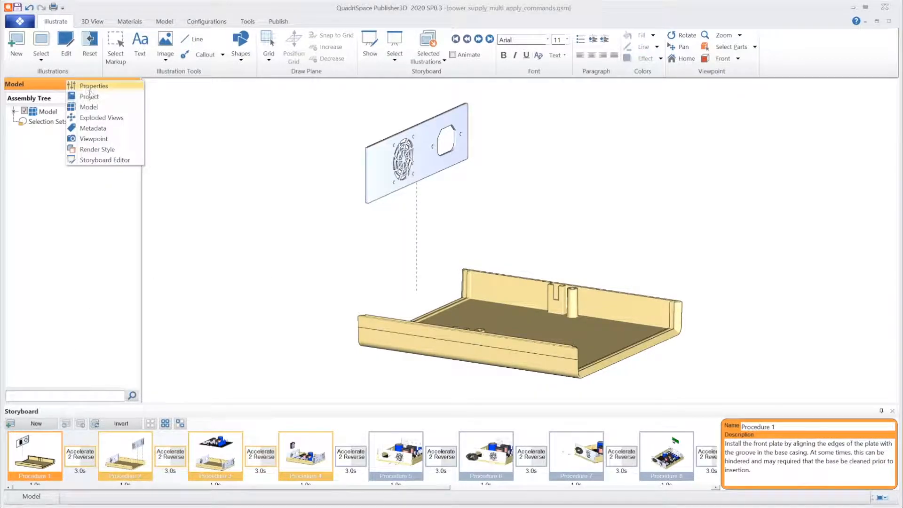
{"action": "left_click", "coordinate": [104, 139]}
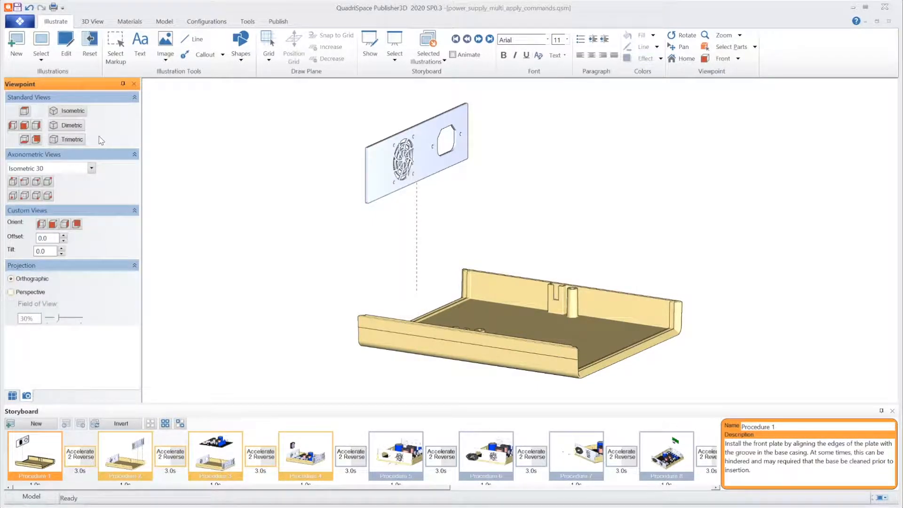
- Orient the view to the Dimetric 42/7 axonometric view and apply this viewing position to the selected illustrations Procedure 1 through Procedure 4
{"action": "left_click", "coordinate": [37, 182]}
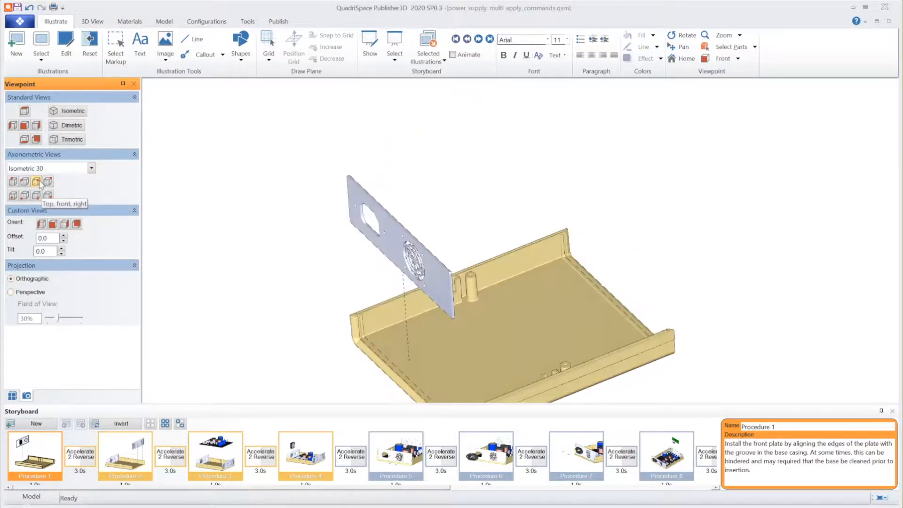
{"action": "middle_click_drag", "start_coordinate": [488, 331], "coordinate": [487, 266]}
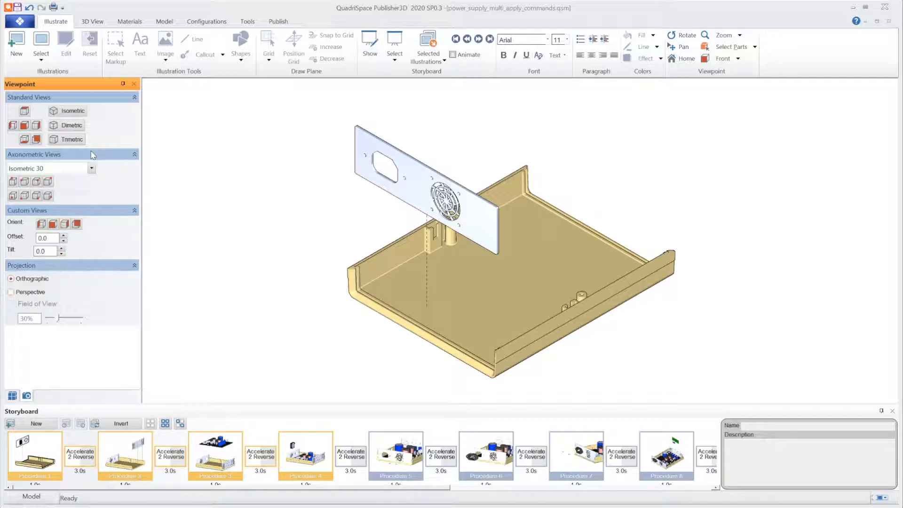
{"action": "left_click", "coordinate": [92, 168]}
{"action": "left_click", "coordinate": [91, 197]}
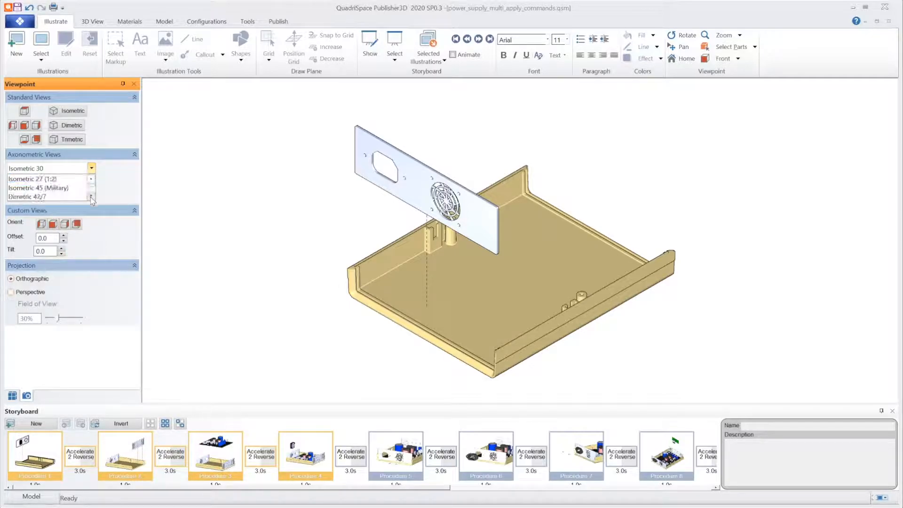
{"action": "left_click", "coordinate": [56, 196]}
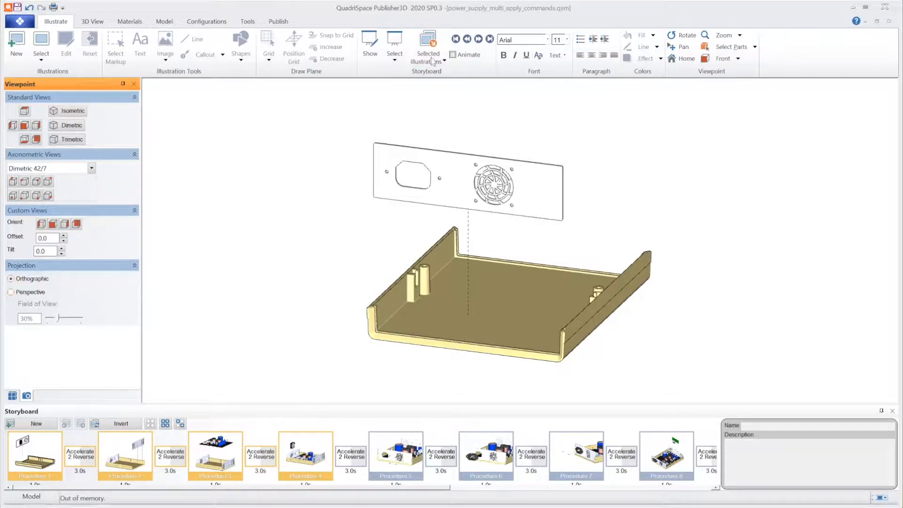
{"action": "left_click", "coordinate": [434, 63]}
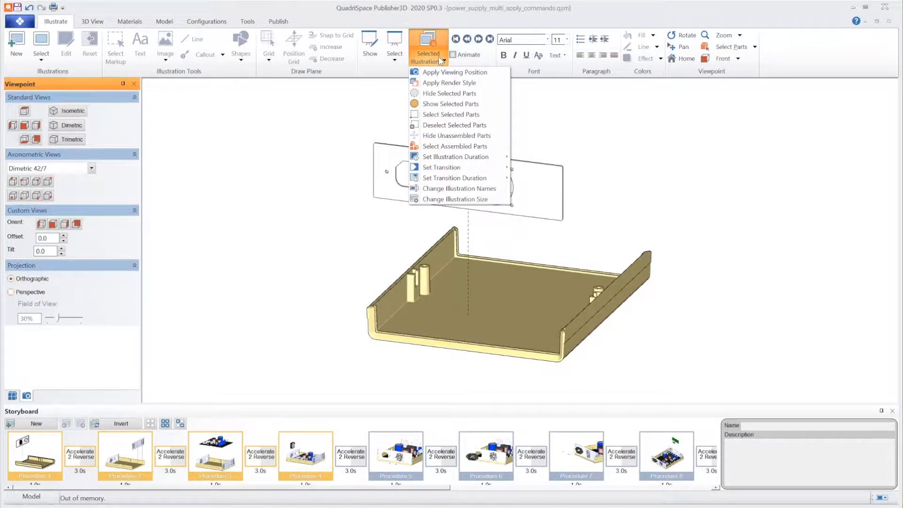
{"action": "left_click", "coordinate": [461, 73]}
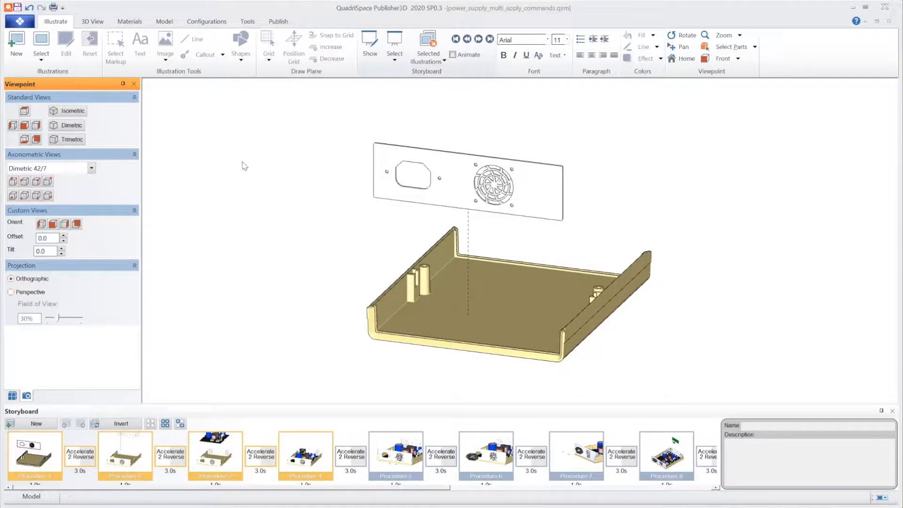
- Check the applied viewing position in the illustrations Procedure 1 through Procedure 4
{"action": "left_click", "coordinate": [44, 457]}
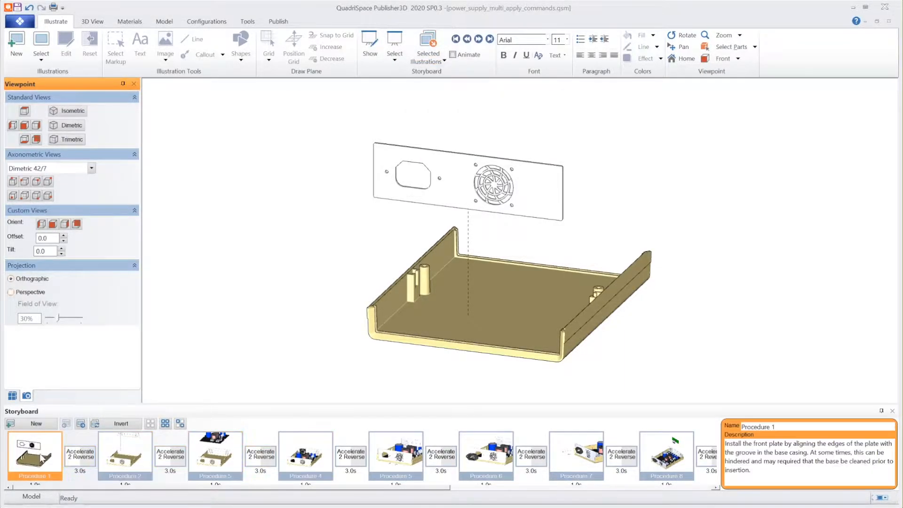
{"action": "left_click", "coordinate": [123, 461]}
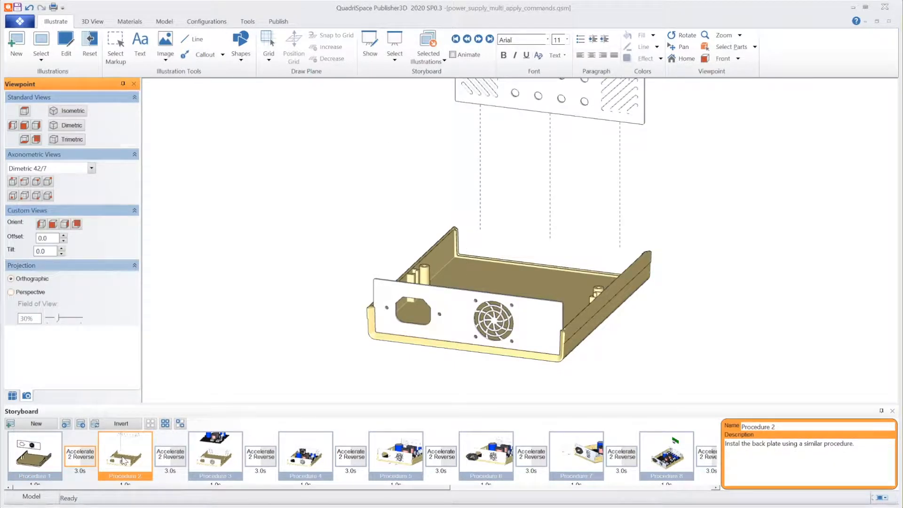
{"action": "left_click", "coordinate": [230, 458]}
{"action": "left_click", "coordinate": [299, 459]}
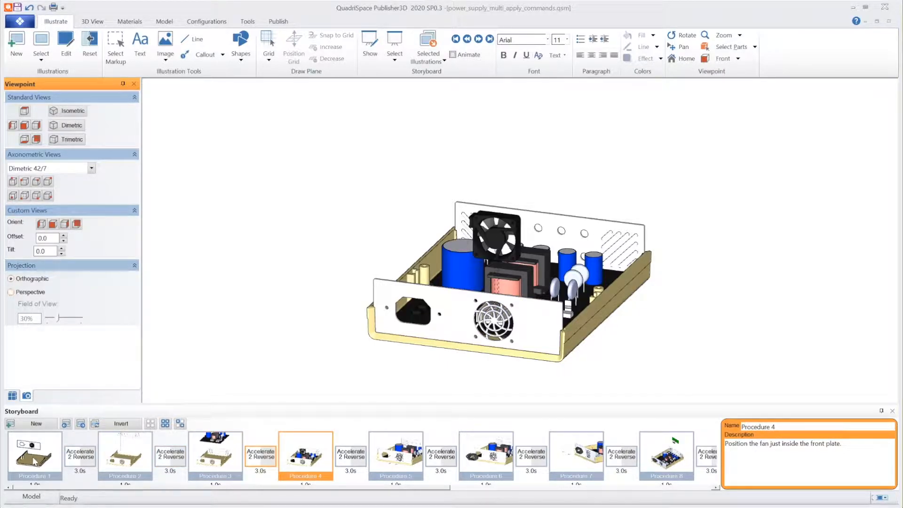
- Refit the views of Procedure 2 and Procedure 3 so their raised parts lie fully within the frame
{"action": "left_click", "coordinate": [136, 459]}
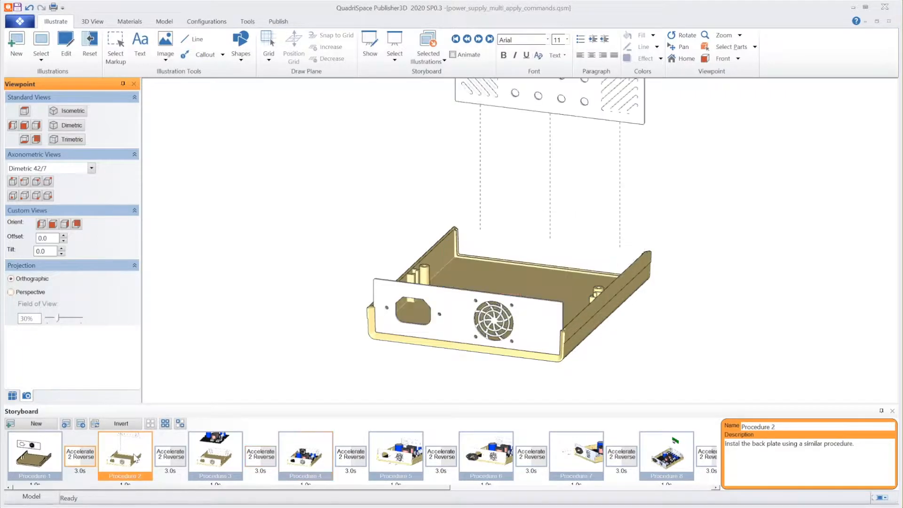
{"action": "right_click", "coordinate": [126, 459]}
{"action": "left_click", "coordinate": [182, 416]}
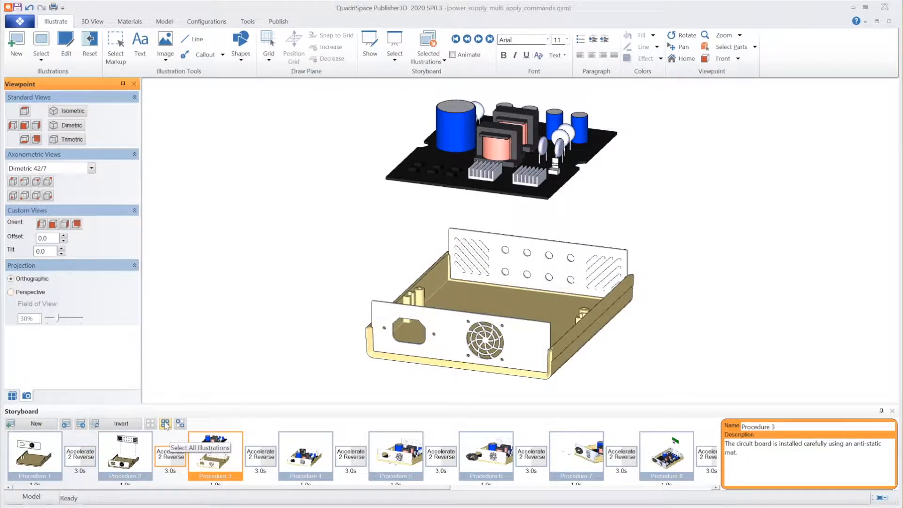
- Enable a fixed illustration size for all storyboard illustrations, with a width of 16.00" and a height of 9"
{"action": "left_click", "coordinate": [166, 424]}
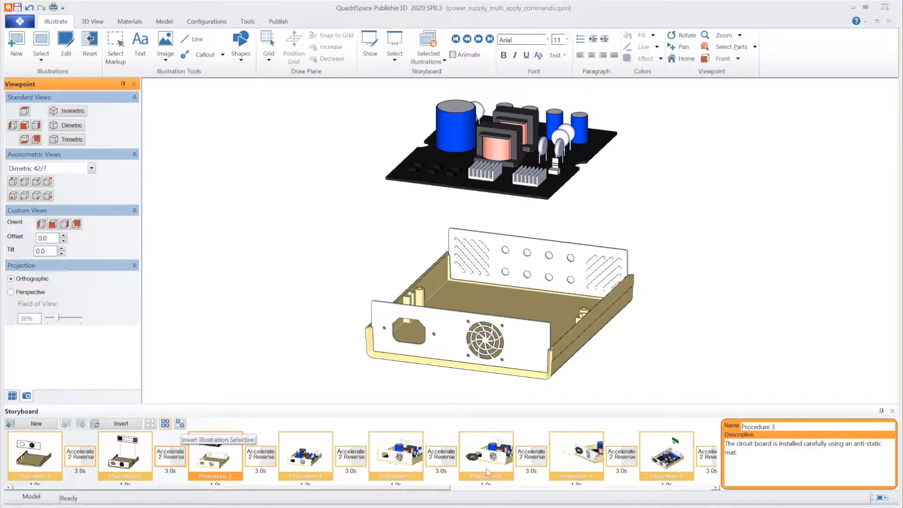
{"action": "left_click", "coordinate": [435, 59]}
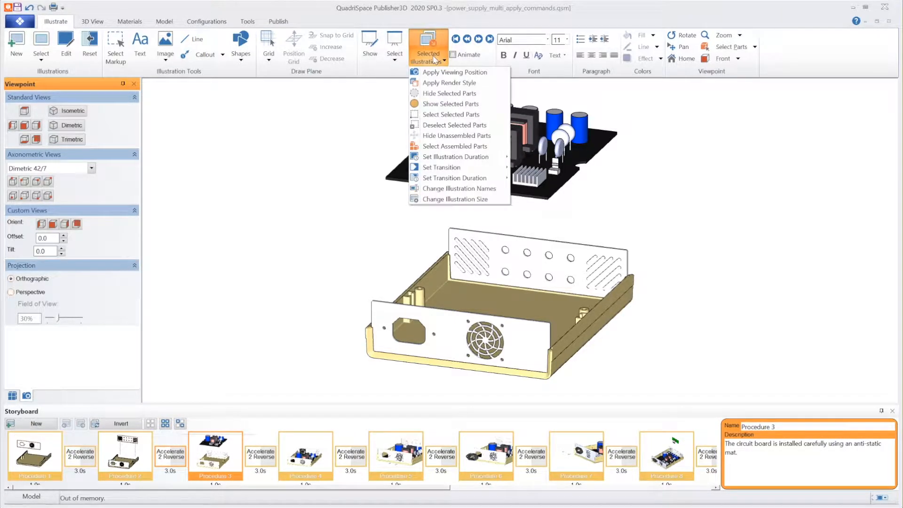
{"action": "left_click", "coordinate": [473, 200]}
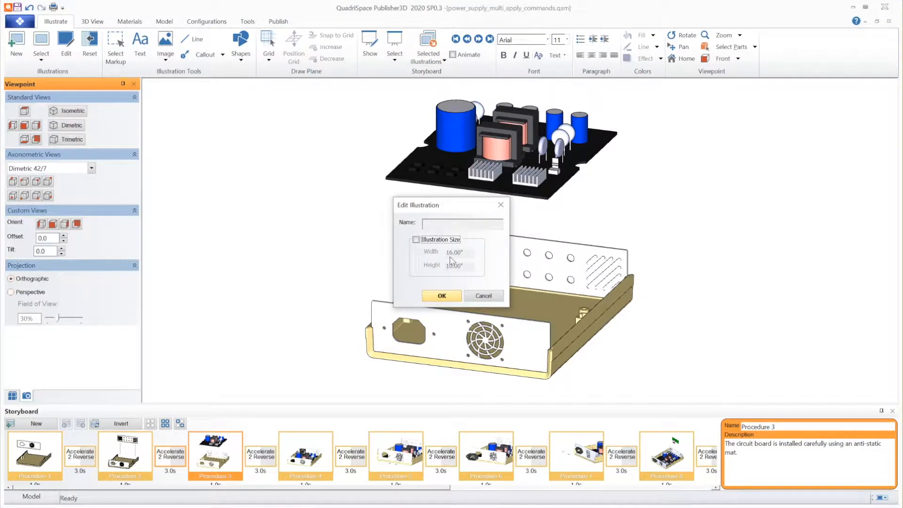
{"action": "left_click", "coordinate": [418, 242]}
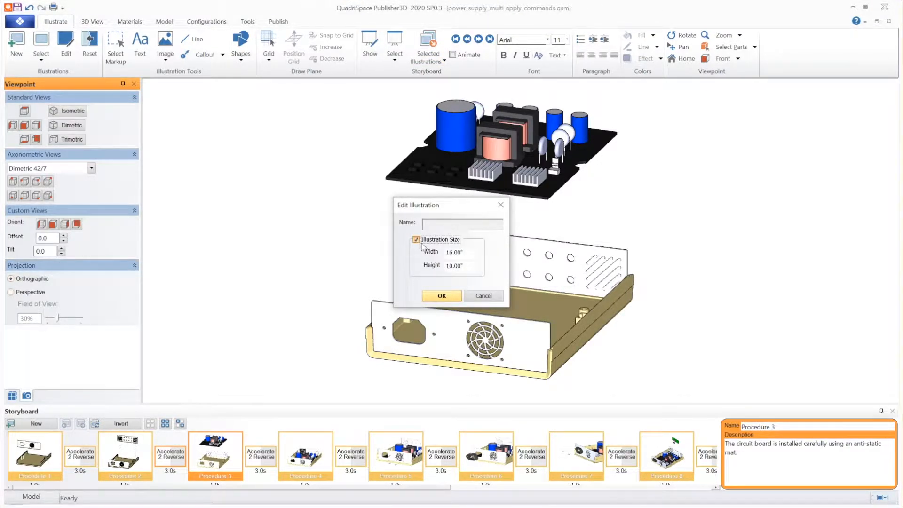
{"action": "left_click", "coordinate": [469, 254]}
{"action": "key", "text": "Tab"}
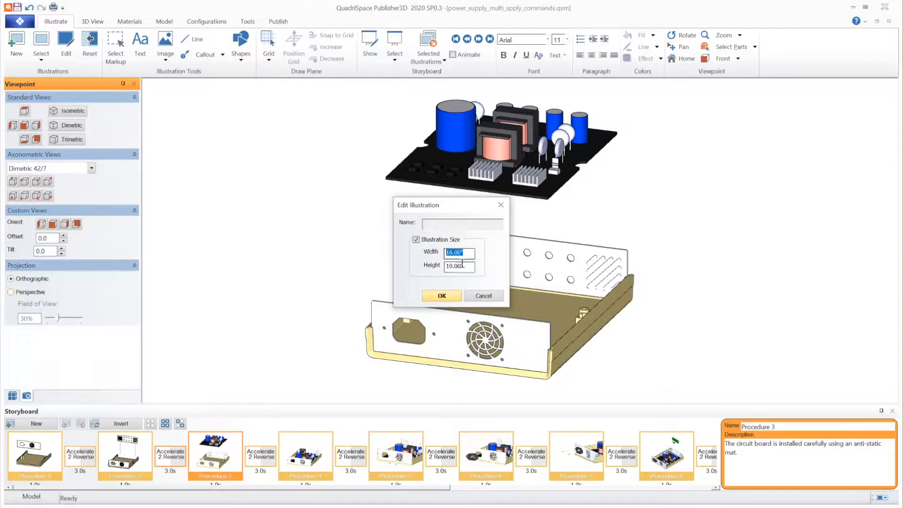
{"action": "type", "text": "9"}
{"action": "left_click", "coordinate": [441, 295]}
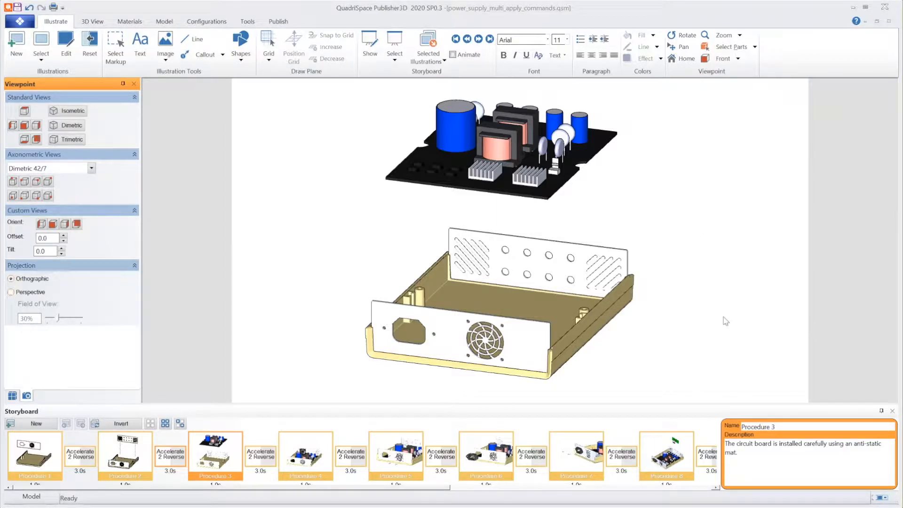
{"action": "left_click", "coordinate": [28, 468]}
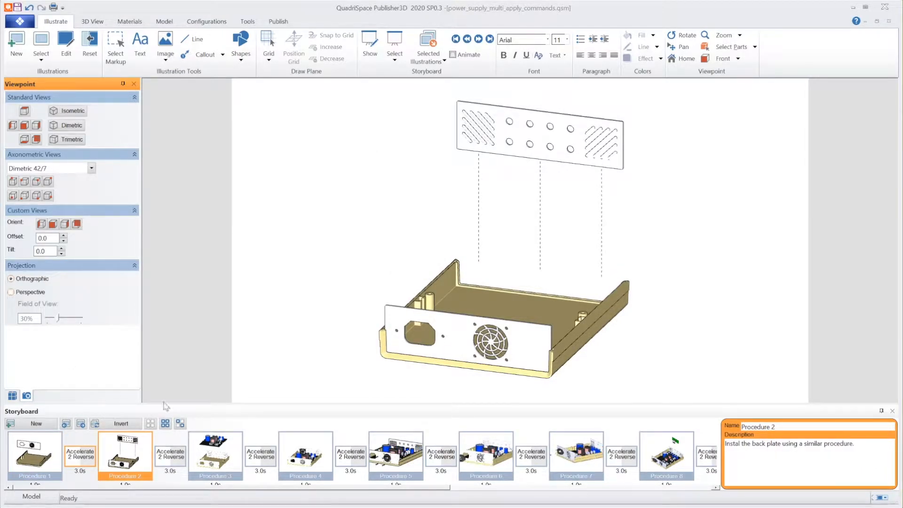
- Select the assembled parts in all storyboard illustrations at once
{"action": "left_click", "coordinate": [165, 423]}
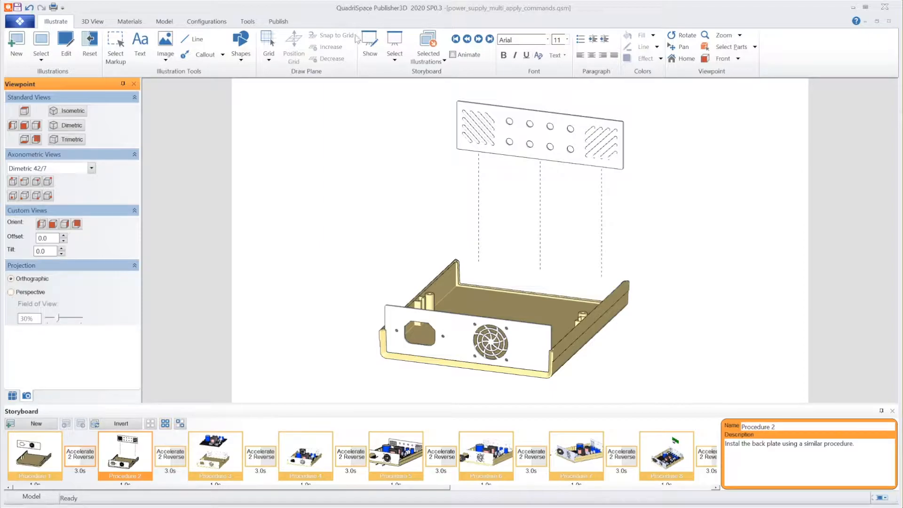
{"action": "left_click", "coordinate": [439, 62]}
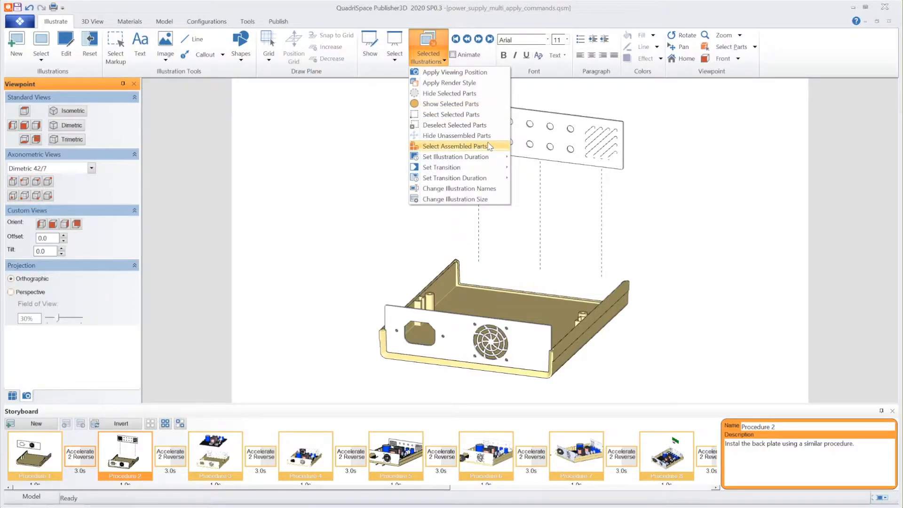
{"action": "left_click", "coordinate": [466, 148]}
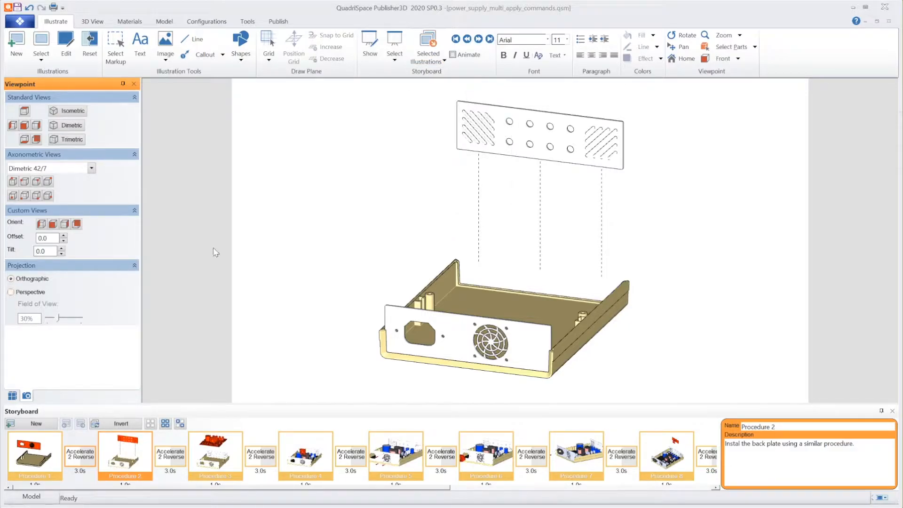
- Review which parts are selected in the illustrations Procedure 1 through Procedure 5
{"action": "left_click", "coordinate": [46, 447]}
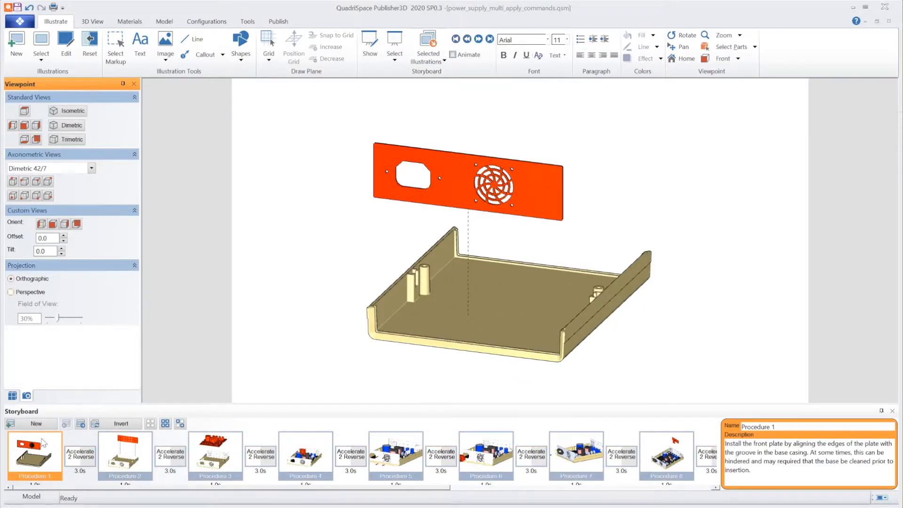
{"action": "left_click", "coordinate": [135, 455]}
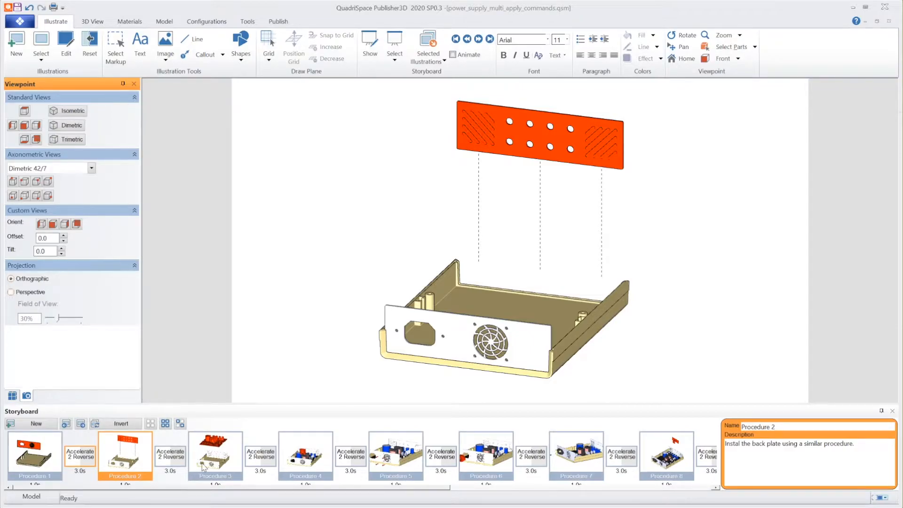
{"action": "left_click", "coordinate": [204, 467]}
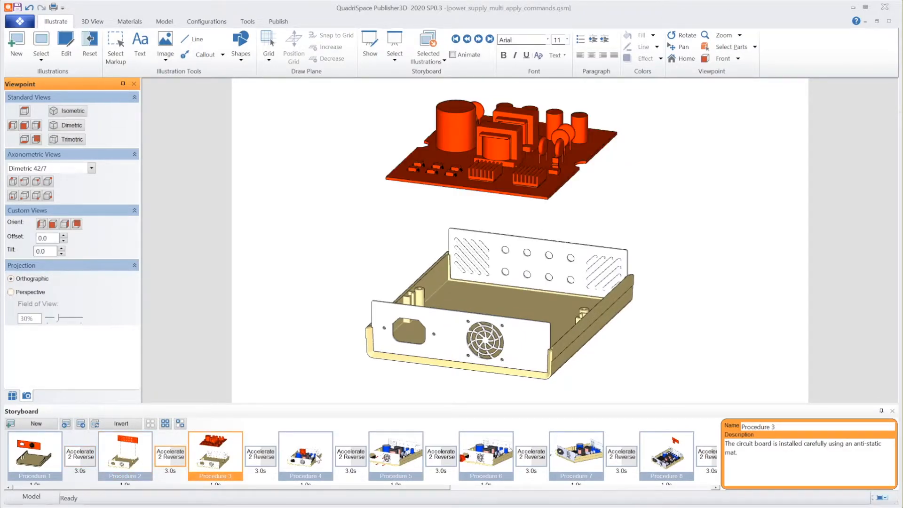
{"action": "left_click", "coordinate": [316, 457]}
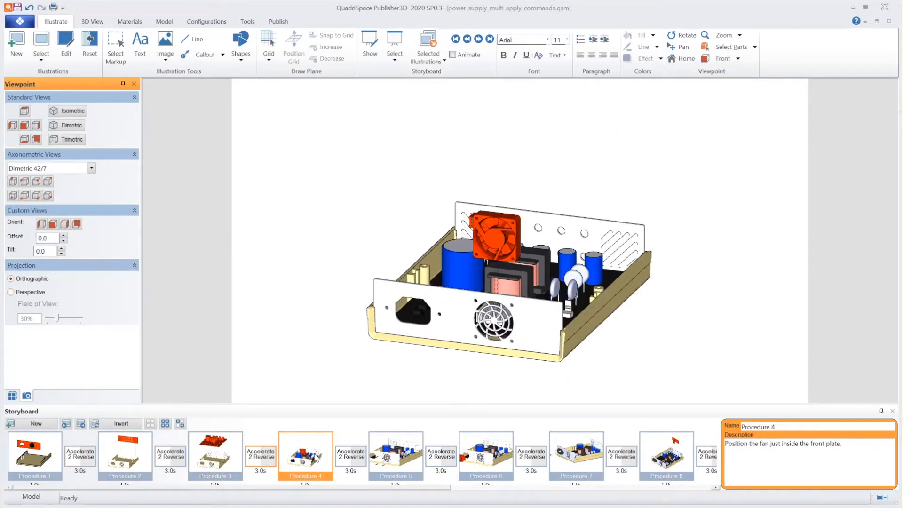
{"action": "left_click", "coordinate": [397, 458]}
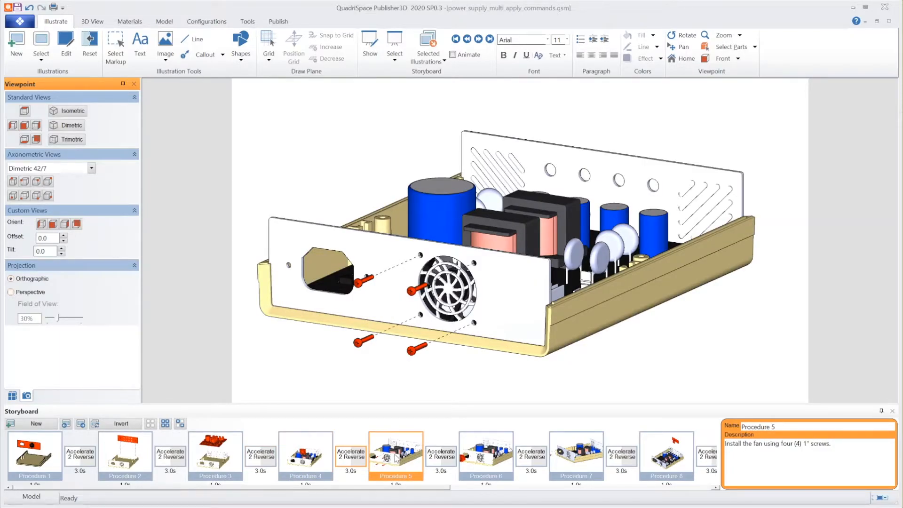